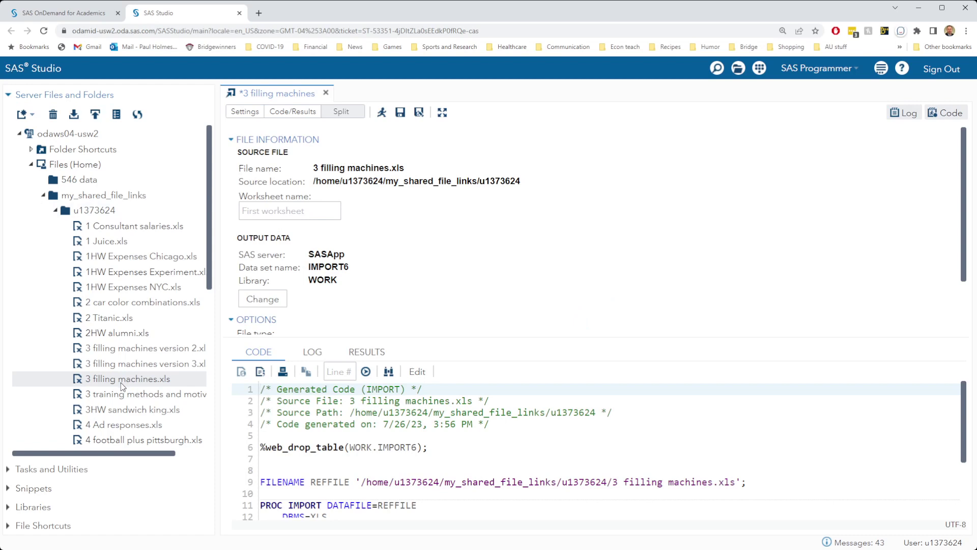
Name the import's output data set Fill1 in the WORK library and run the import of 3 filling machines.xls
{"action": "left_click", "coordinate": [263, 299]}
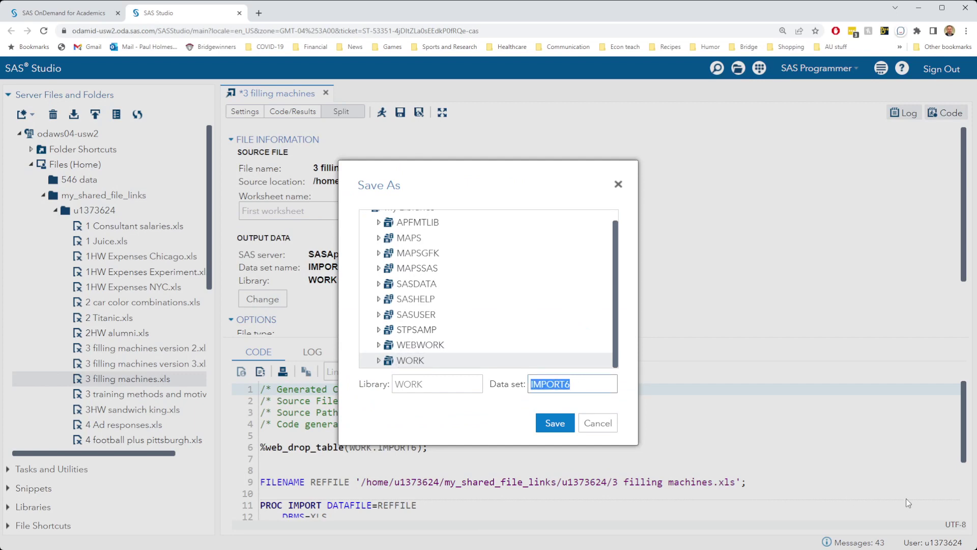
{"action": "type", "text": "Fill1"}
{"action": "left_click", "coordinate": [541, 429]}
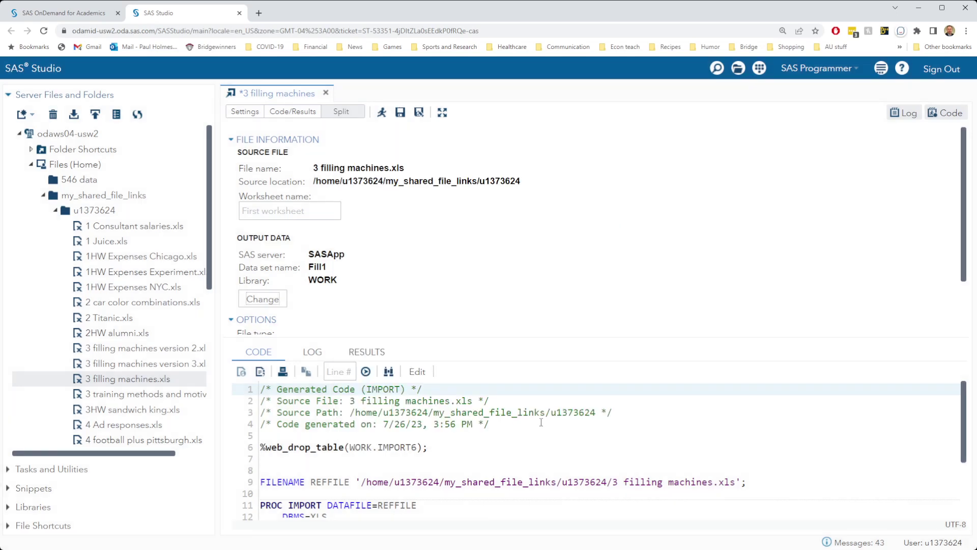
{"action": "left_click", "coordinate": [382, 112]}
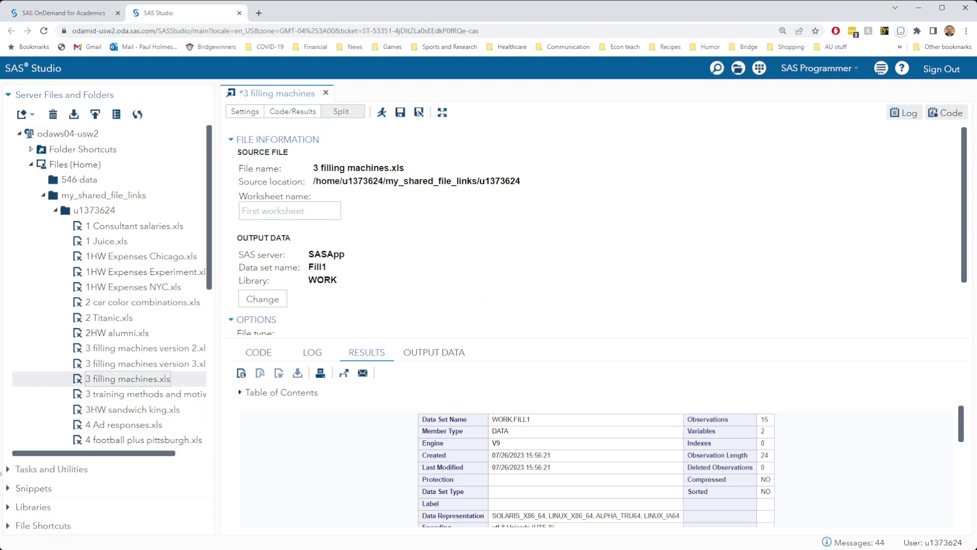
Open a One-Way ANOVA task from the Linear Models group and choose WORK.FILL1 as its data table
{"action": "left_click", "coordinate": [11, 470]}
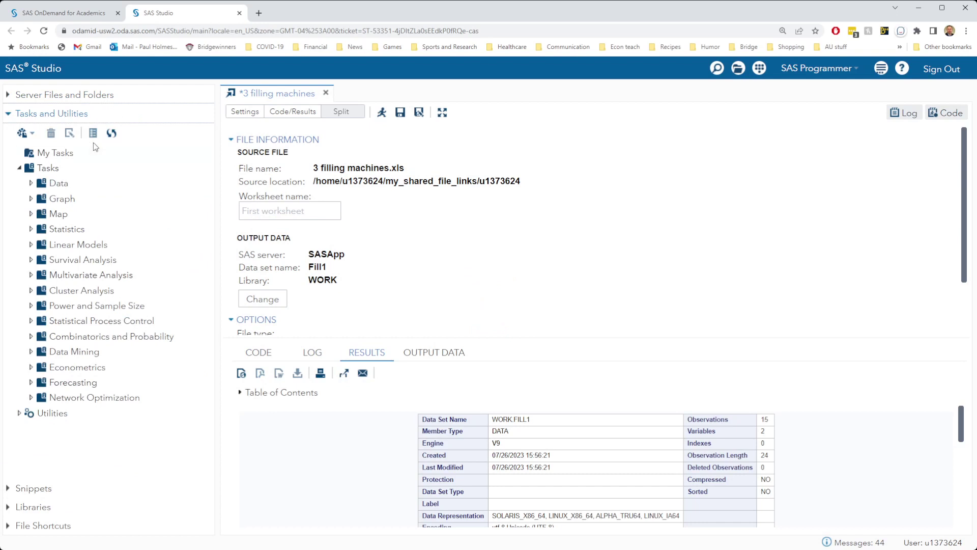
{"action": "left_click", "coordinate": [31, 245]}
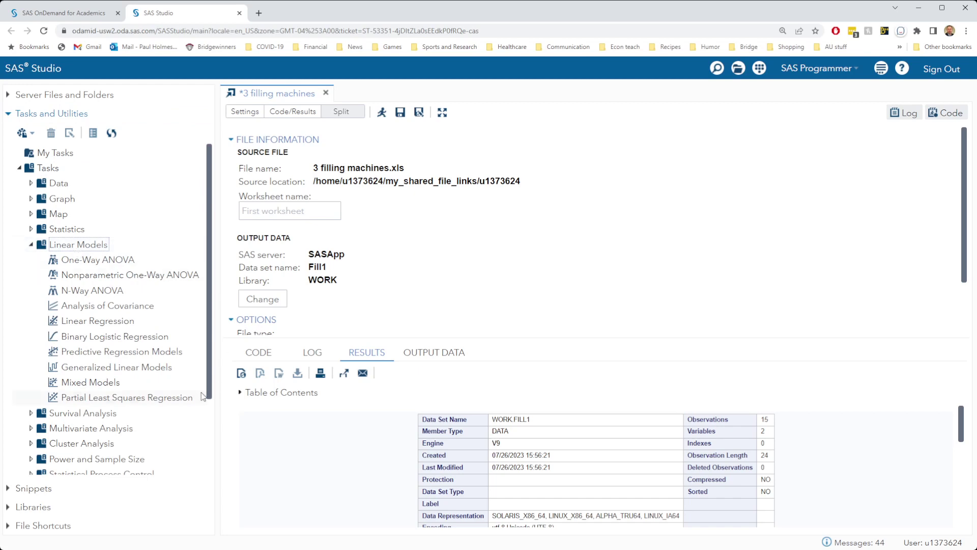
{"action": "double_click", "coordinate": [90, 261]}
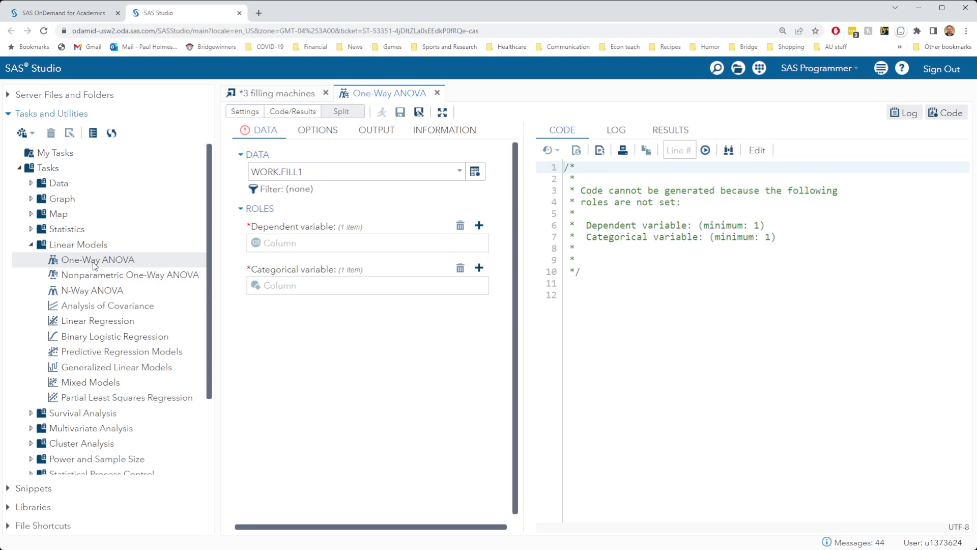
{"action": "left_click", "coordinate": [475, 171]}
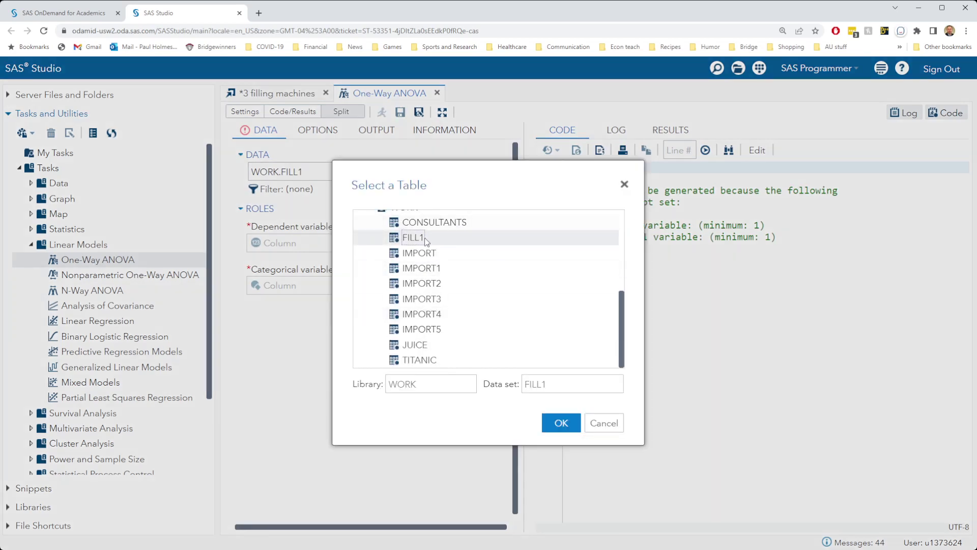
{"action": "double_click", "coordinate": [425, 240]}
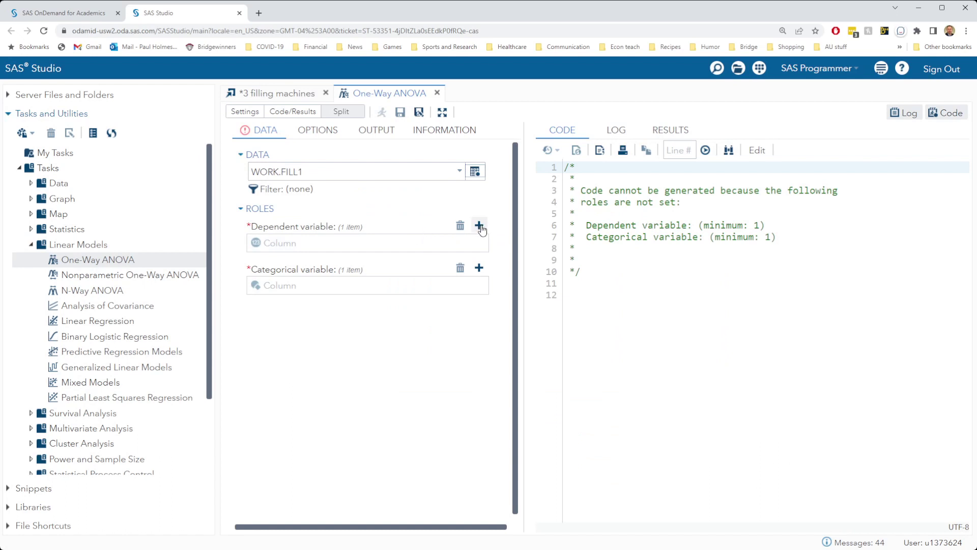
Assign Fill time as the dependent variable and Machine as the categorical variable of the One-Way ANOVA
{"action": "left_click", "coordinate": [479, 226]}
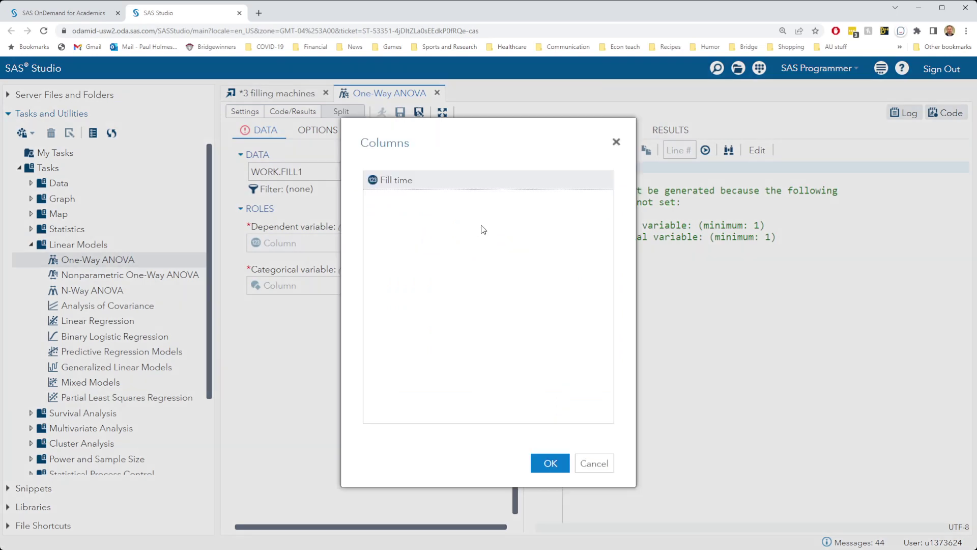
{"action": "double_click", "coordinate": [427, 181]}
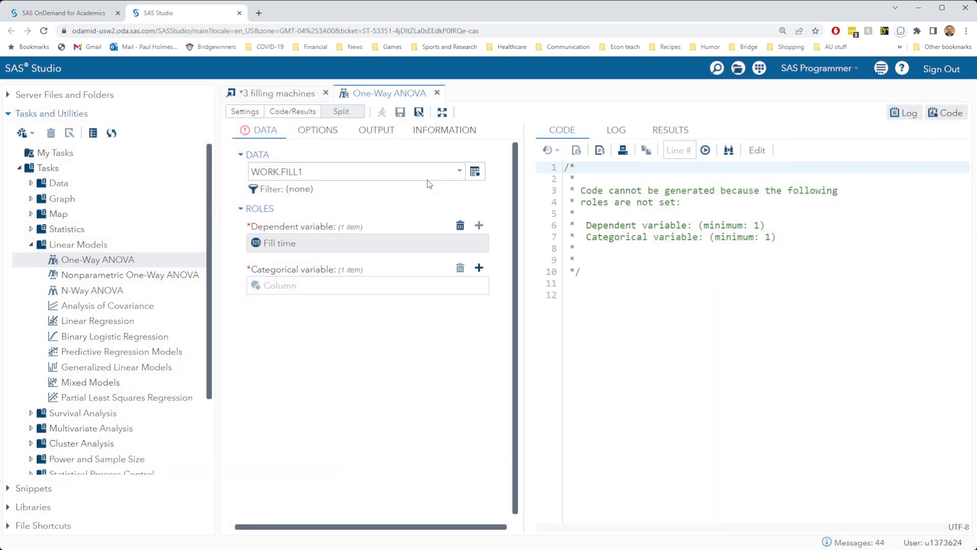
{"action": "left_click", "coordinate": [479, 268]}
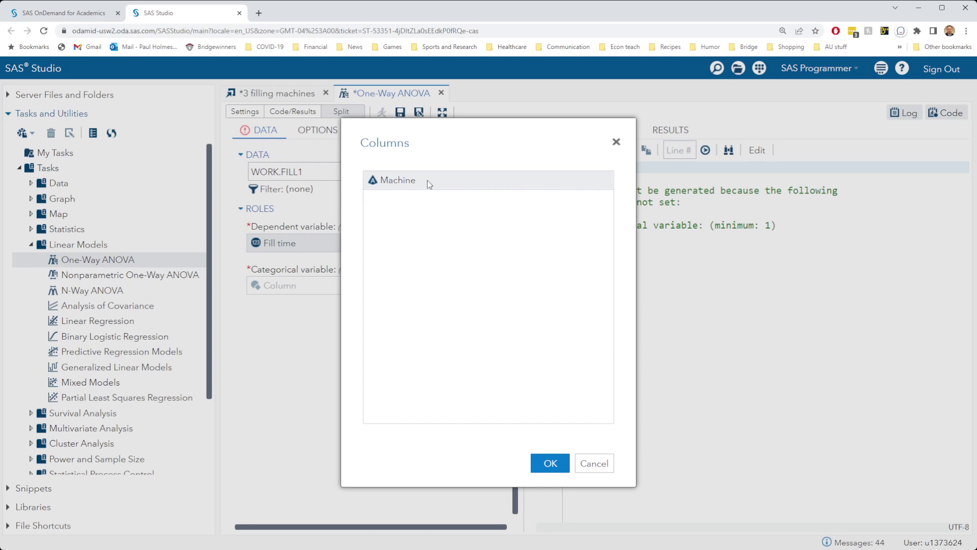
{"action": "double_click", "coordinate": [428, 185]}
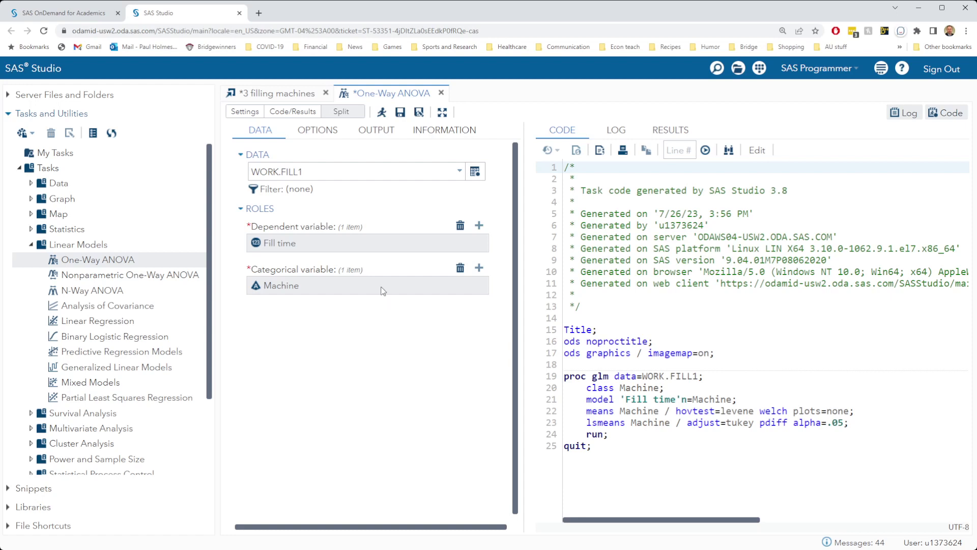
Set the ANOVA comparisons method to Bonferroni and run the task
{"action": "left_click", "coordinate": [319, 133]}
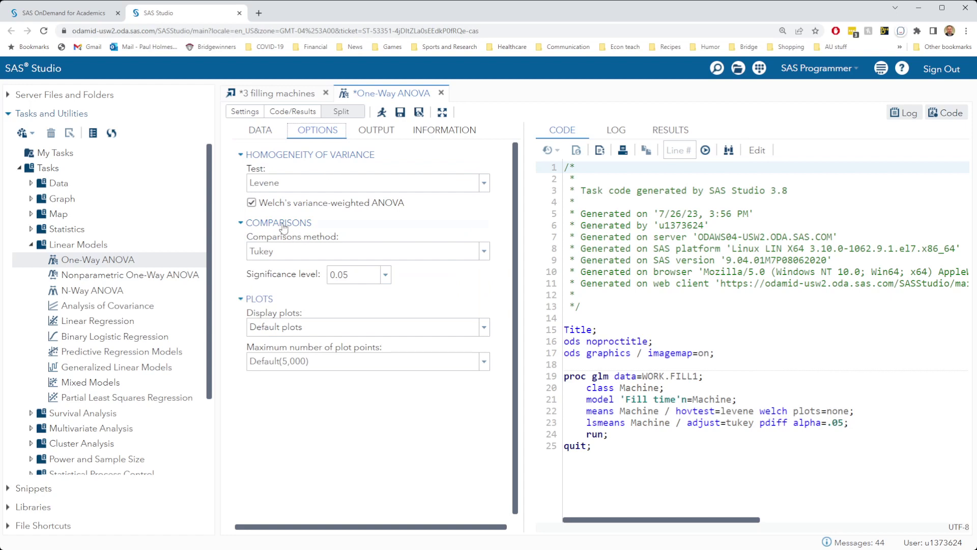
{"action": "left_click", "coordinate": [485, 251]}
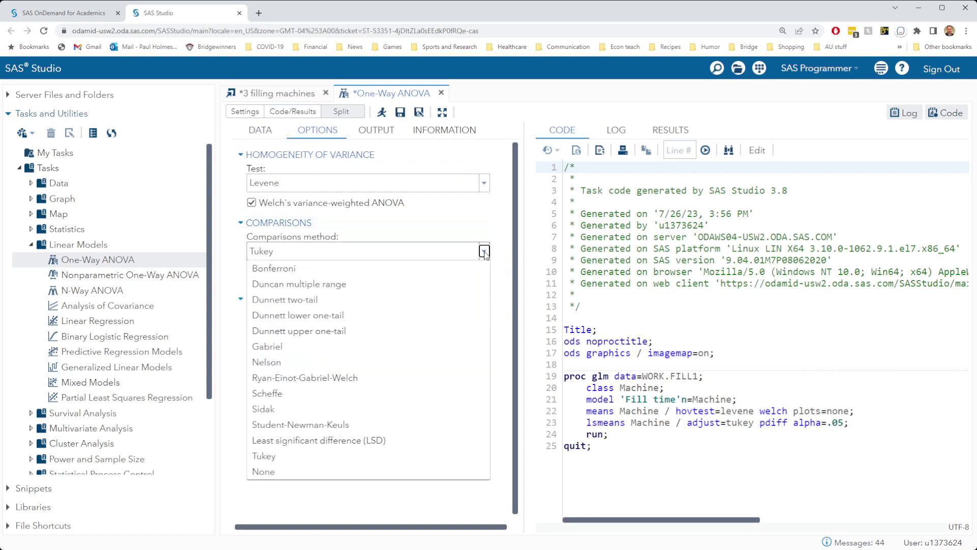
{"action": "left_click", "coordinate": [349, 265]}
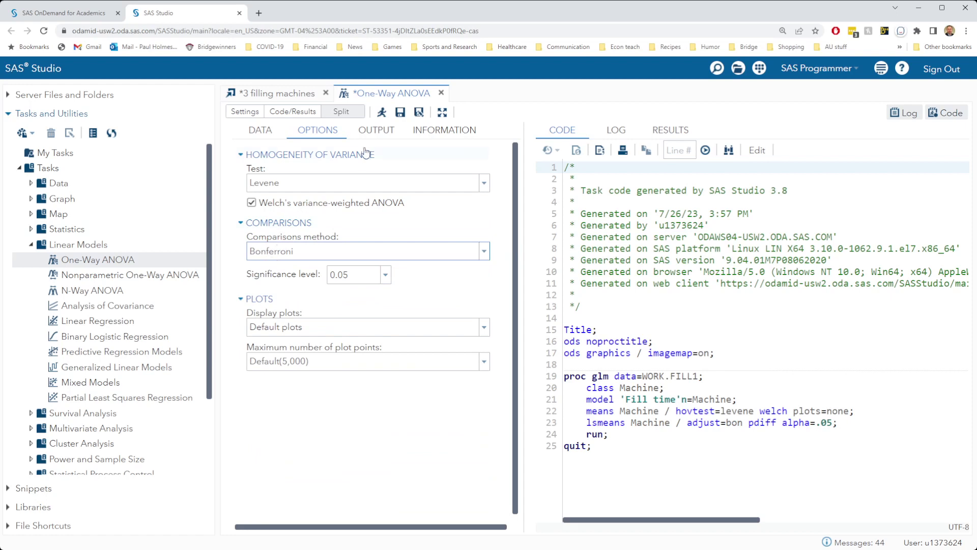
{"action": "left_click", "coordinate": [379, 120]}
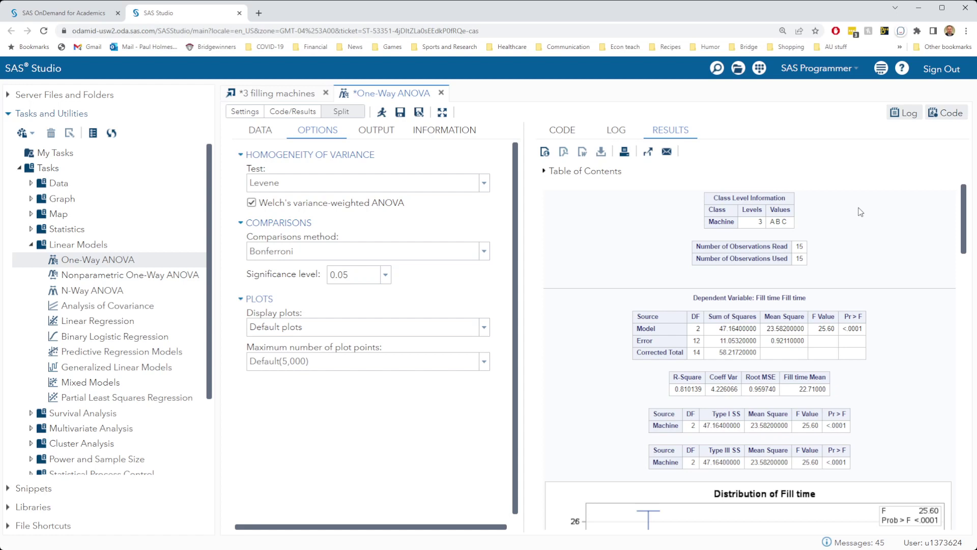
Review all Machine and Fill time rows in the imported FILL1 output data, enlarging the table area
{"action": "left_click", "coordinate": [54, 98]}
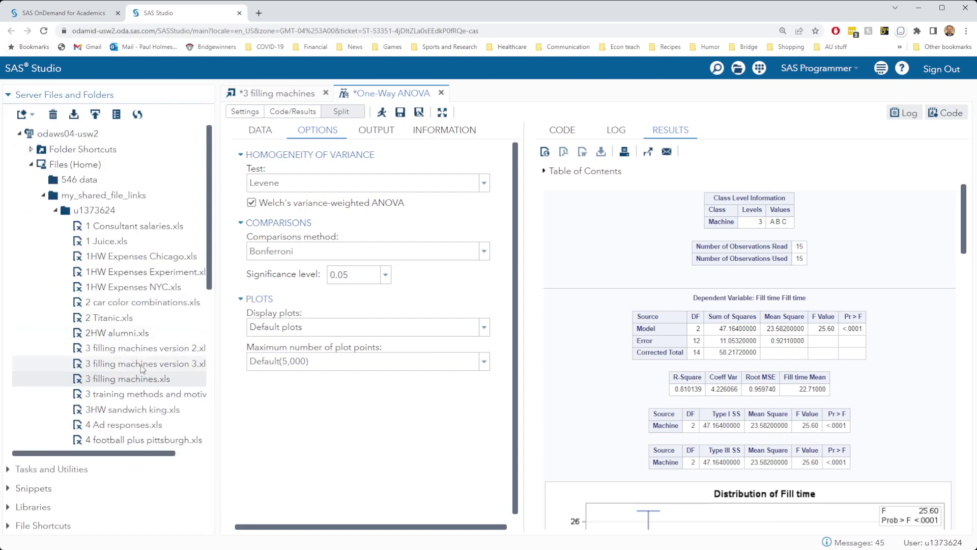
{"action": "left_click", "coordinate": [273, 95]}
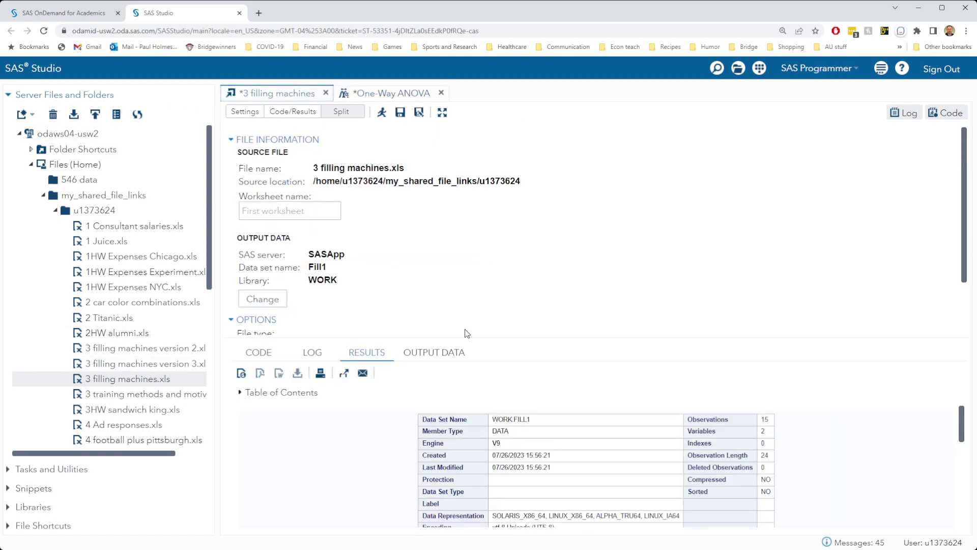
{"action": "left_click", "coordinate": [428, 359]}
{"action": "scroll", "coordinate": [818, 465], "scroll_direction": "down", "scroll_amount": 2}
{"action": "scroll", "coordinate": [819, 465], "scroll_direction": "up", "scroll_amount": 2}
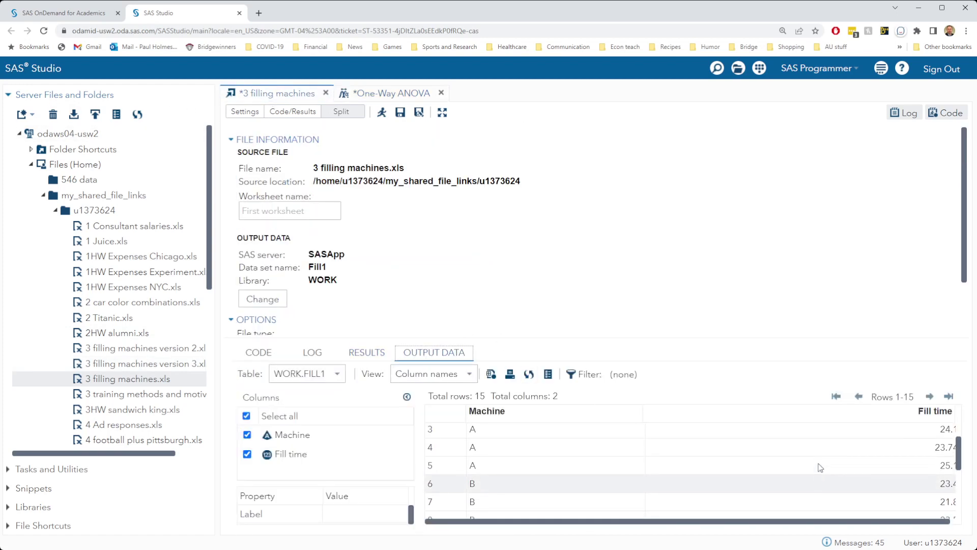
{"action": "left_click_drag", "start_coordinate": [700, 341], "coordinate": [677, 171]}
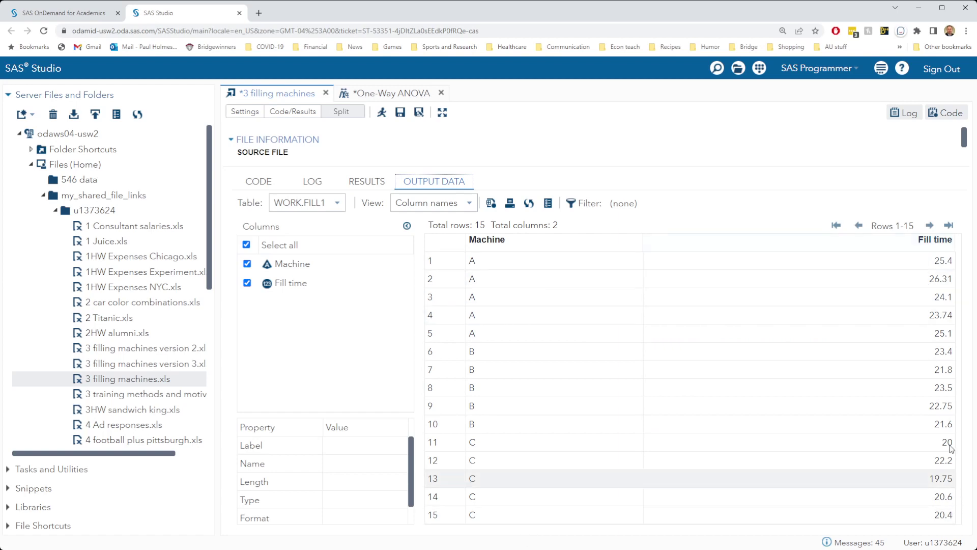
Return to the One-Way ANOVA results and examine the overall ANOVA table and the Fill time distribution box plot
{"action": "left_click", "coordinate": [383, 95]}
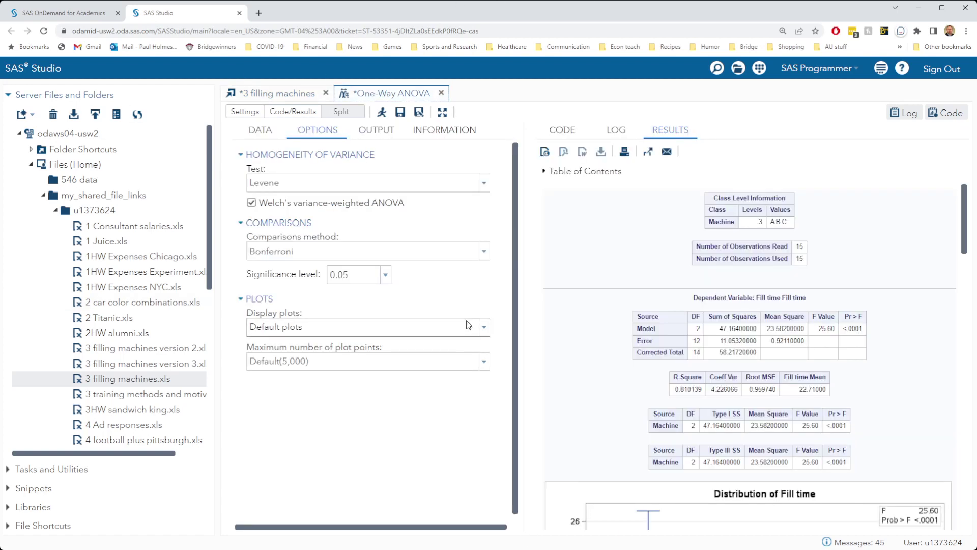
{"action": "left_click_drag", "start_coordinate": [622, 304], "coordinate": [891, 354]}
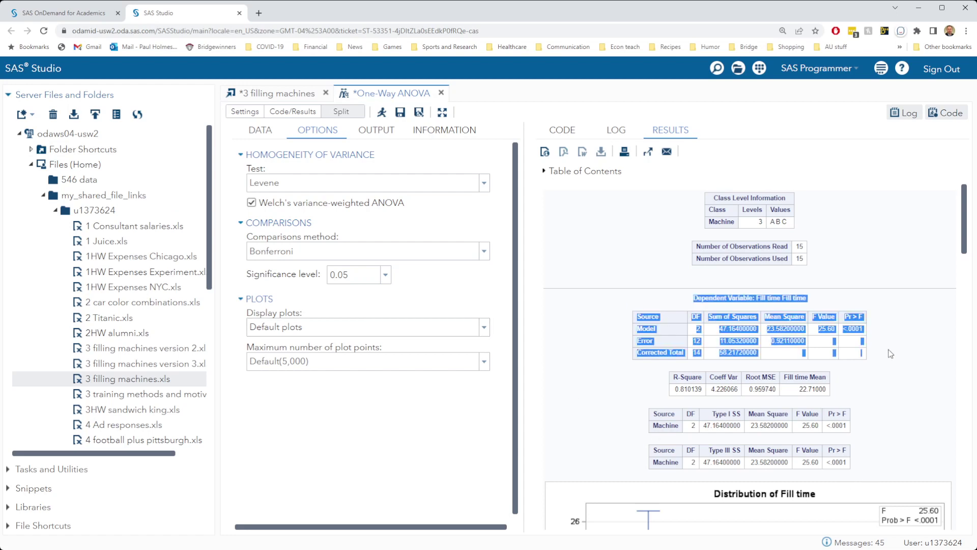
{"action": "left_click", "coordinate": [904, 365]}
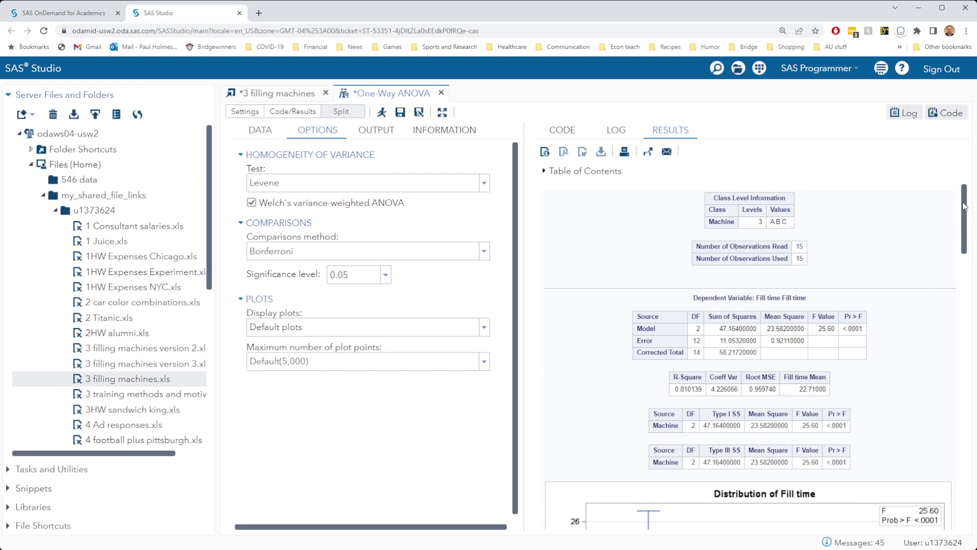
{"action": "left_click_drag", "start_coordinate": [964, 200], "coordinate": [966, 259]}
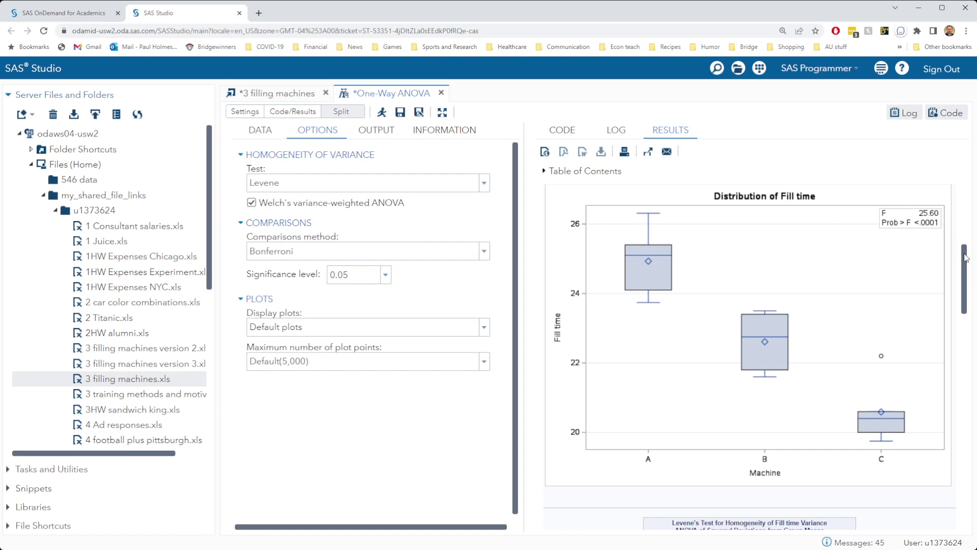
Examine the Bonferroni-adjusted least squares means and the pairwise p-values for the three machines
{"action": "left_click_drag", "start_coordinate": [965, 258], "coordinate": [956, 349]}
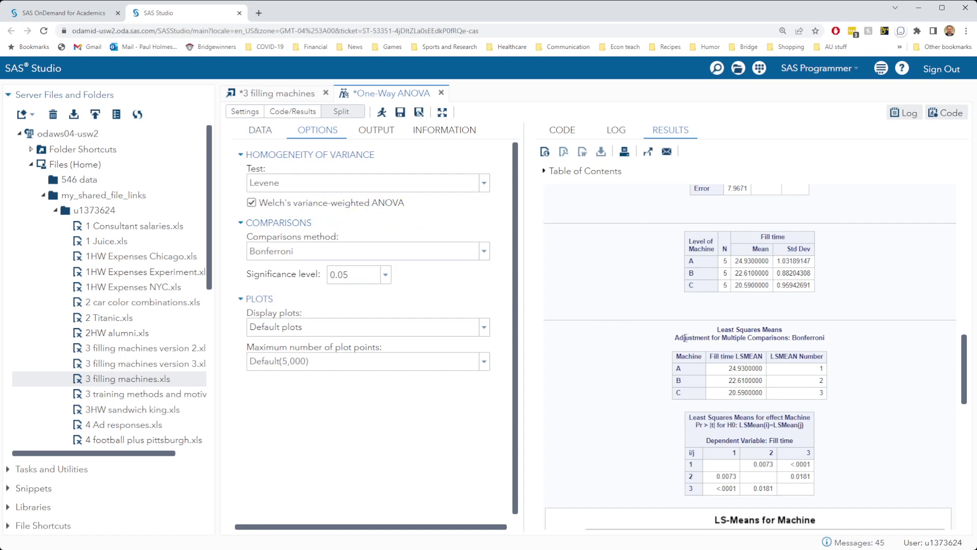
{"action": "left_click_drag", "start_coordinate": [677, 337], "coordinate": [790, 339]}
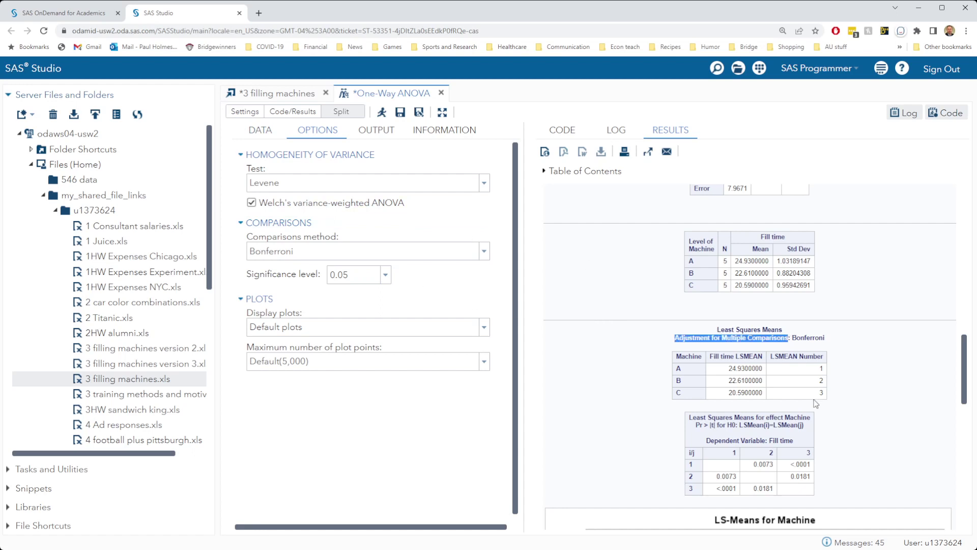
{"action": "left_click", "coordinate": [858, 352]}
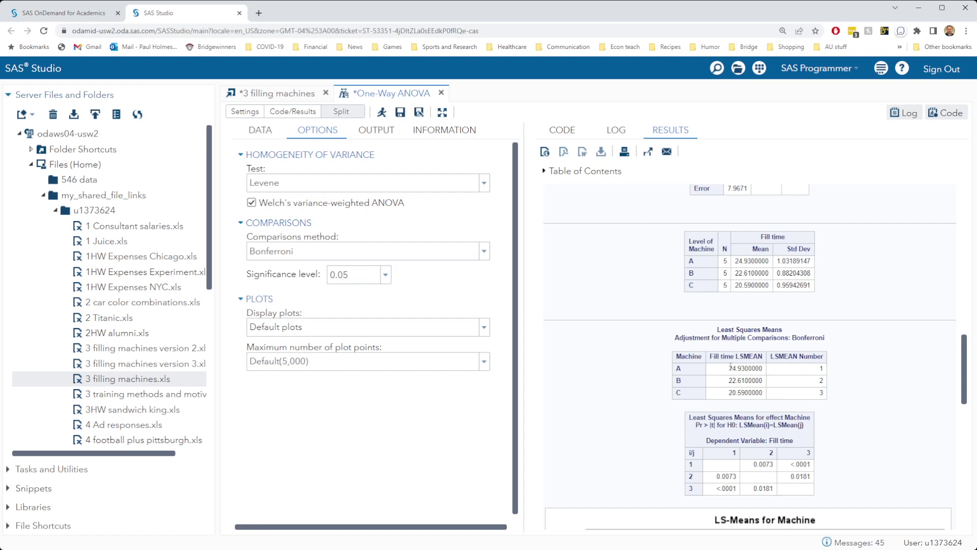
{"action": "left_click_drag", "start_coordinate": [729, 367], "coordinate": [765, 394]}
{"action": "left_click", "coordinate": [766, 394]}
{"action": "scroll", "coordinate": [875, 394], "scroll_direction": "down", "scroll_amount": 2}
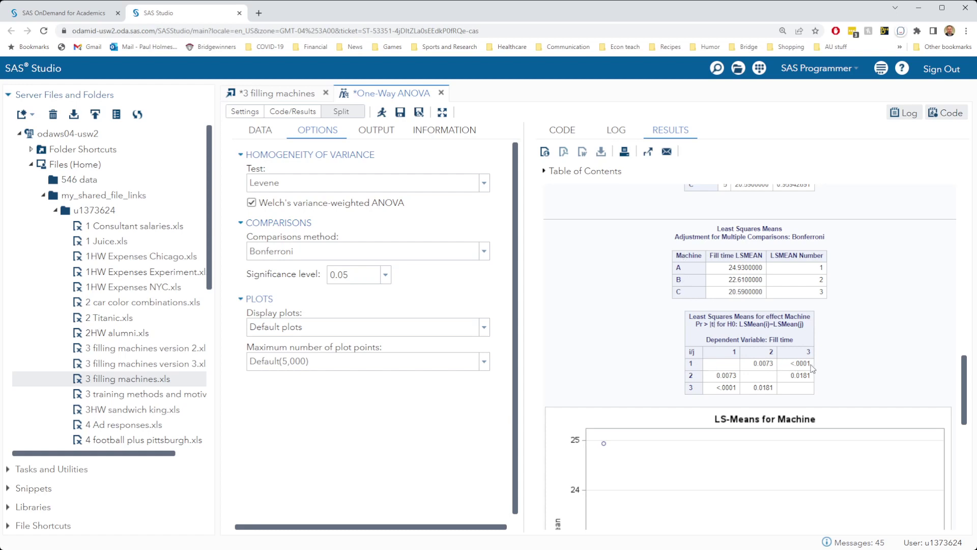
{"action": "left_click_drag", "start_coordinate": [813, 365], "coordinate": [790, 365]}
{"action": "left_click", "coordinate": [839, 370]}
Change the ANOVA comparisons method to Tukey and rerun the task
{"action": "left_click", "coordinate": [484, 252]}
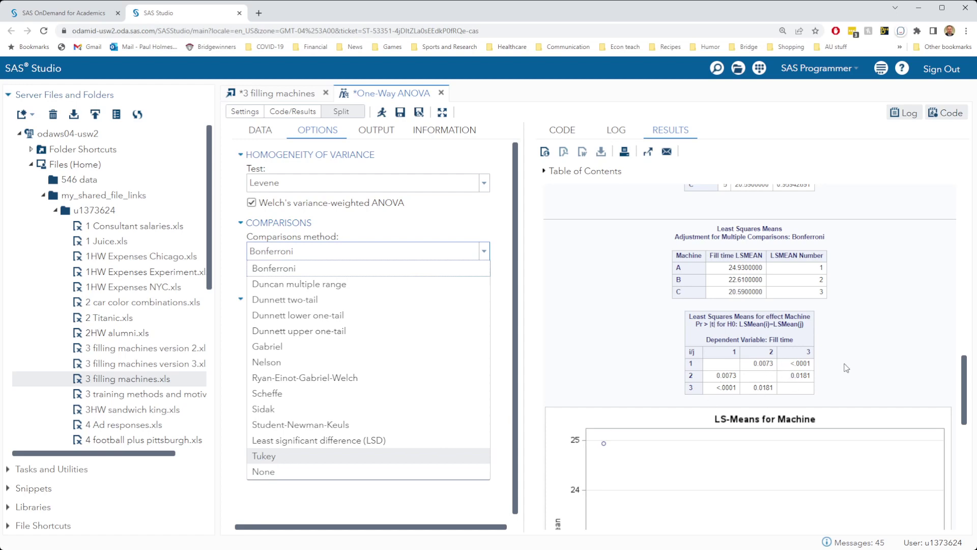
{"action": "left_click", "coordinate": [446, 460]}
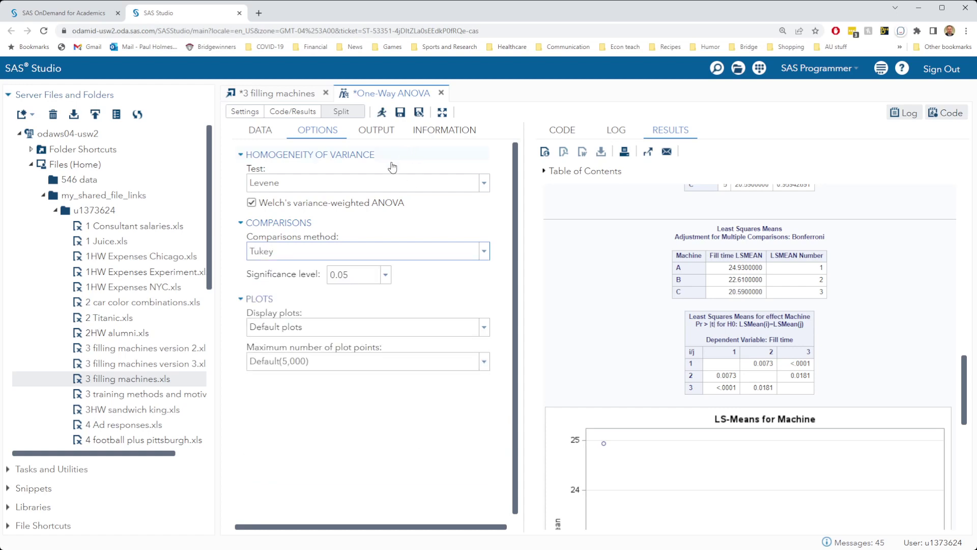
{"action": "left_click", "coordinate": [388, 112]}
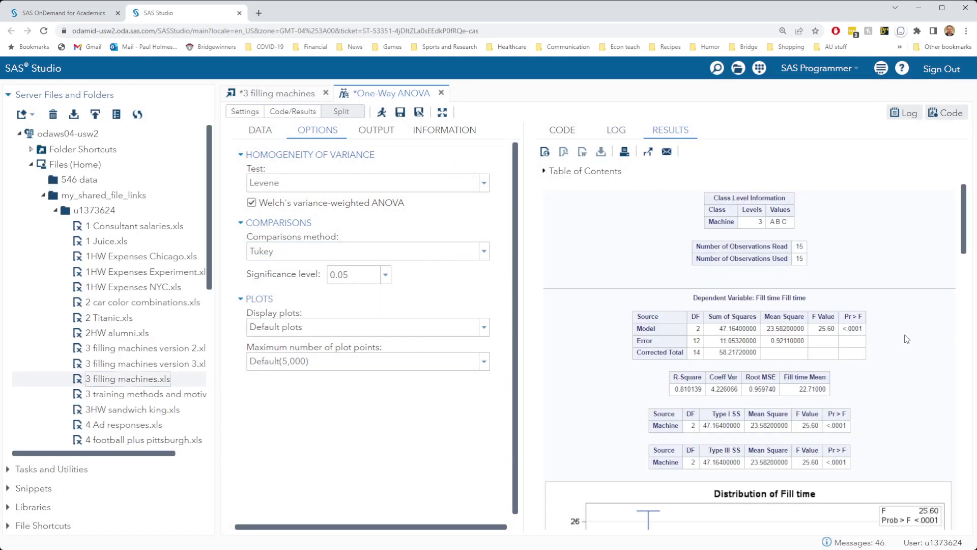
Examine the Tukey-adjusted least squares means and pairwise p-values in the new results
{"action": "scroll", "coordinate": [907, 339], "scroll_direction": "down", "scroll_amount": 10}
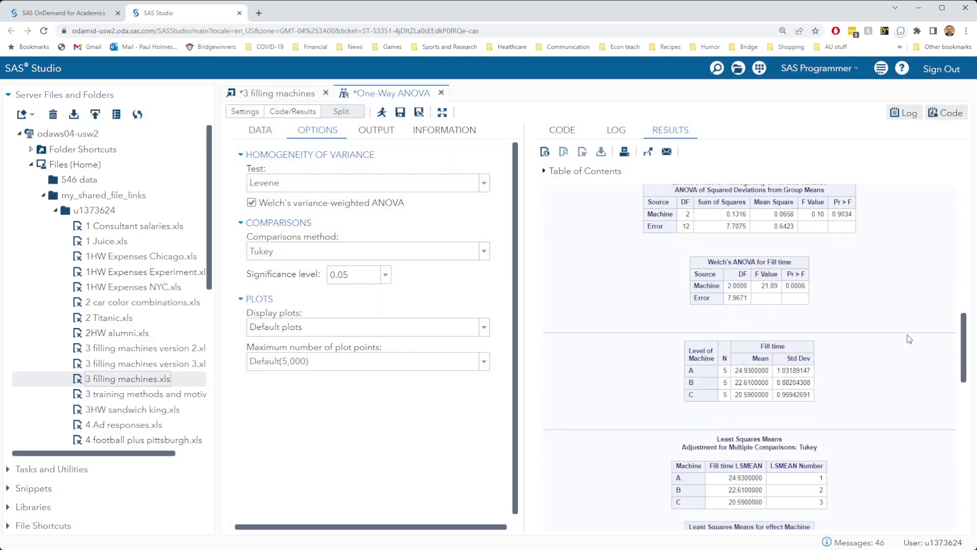
{"action": "scroll", "coordinate": [909, 340], "scroll_direction": "down", "scroll_amount": 5}
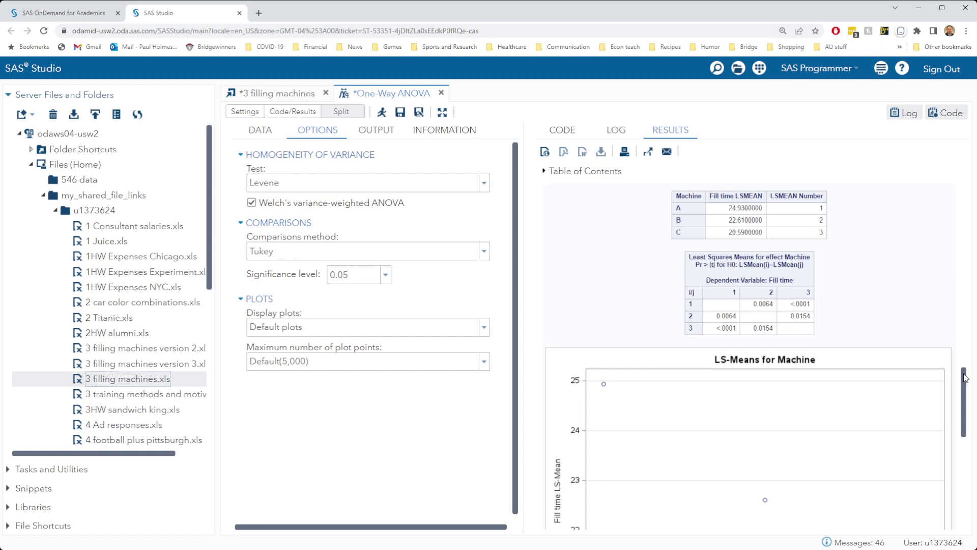
{"action": "left_click_drag", "start_coordinate": [968, 379], "coordinate": [975, 344]}
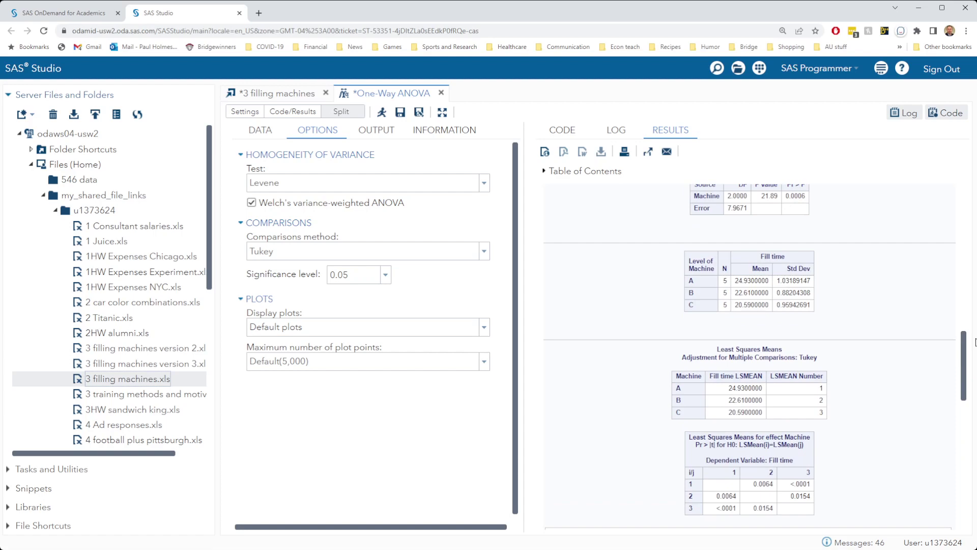